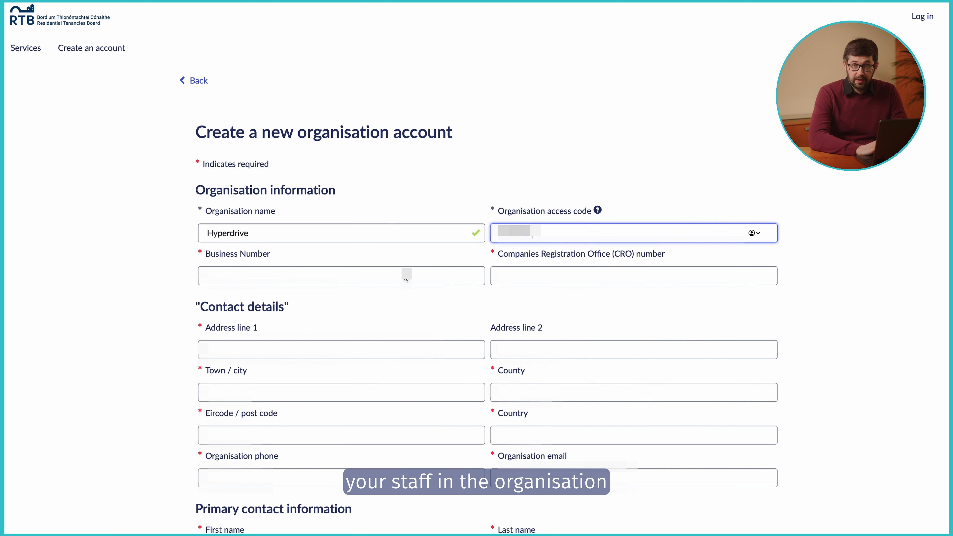
# Enter the organisation's CRO number and its address lines, town, county and country
pyautogui.click(538, 277)
pyautogui.write('123456')
pyautogui.click(381, 354)
pyautogui.write('Hyperdrive House')
pyautogui.click(533, 351)
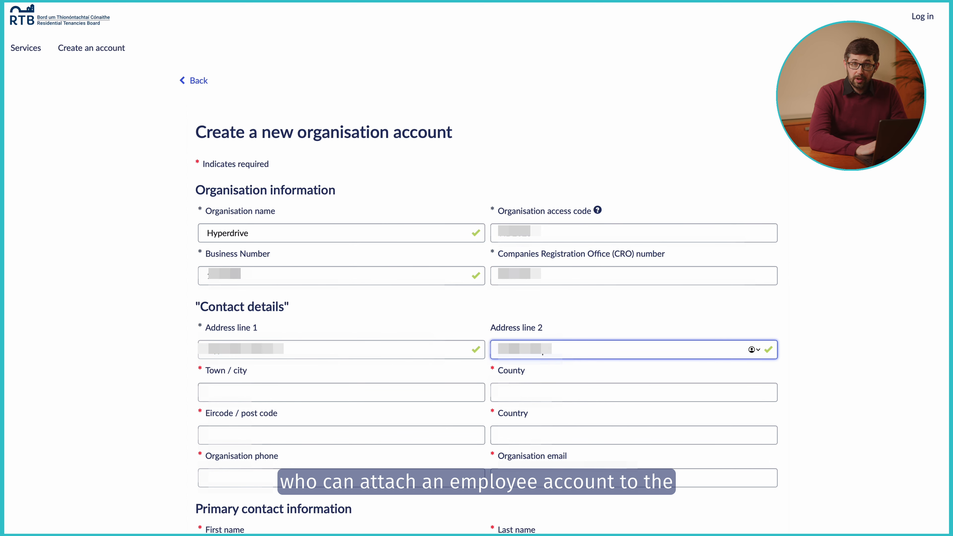
pyautogui.click(376, 393)
pyautogui.write('Dublin')
pyautogui.click(524, 397)
pyautogui.write('Dublin')
pyautogui.click(375, 436)
pyautogui.click(526, 436)
pyautogui.write('Ireland')
# Fill in the organisation phone and email and the primary contact's details, then pass reCAPTCHA
pyautogui.press('Tab')
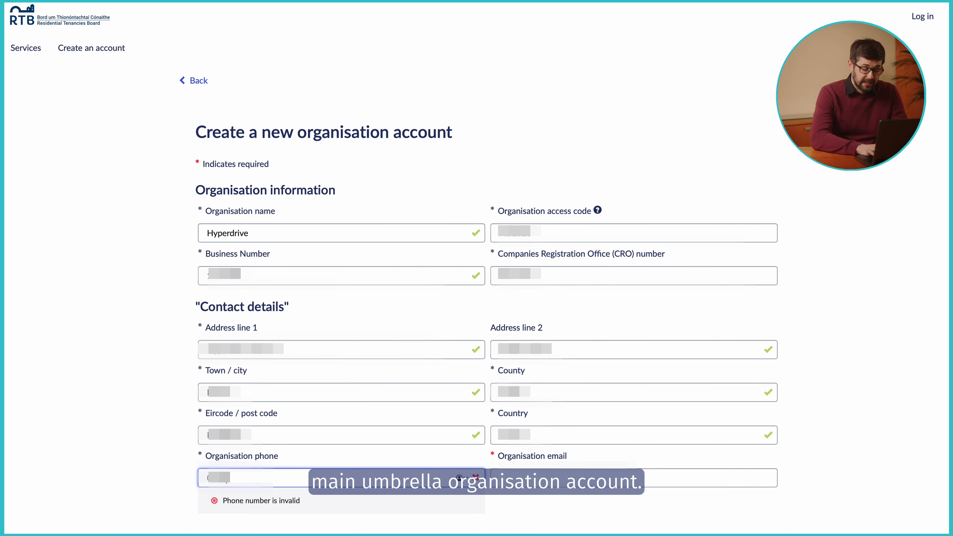
pyautogui.press('Tab')
pyautogui.press('Tab')
pyautogui.press('Tab')
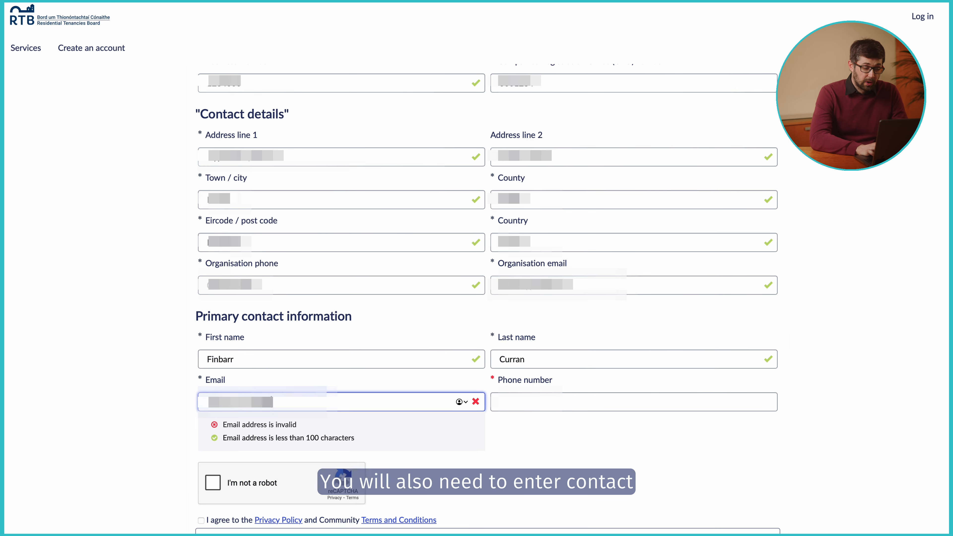
pyautogui.click(520, 408)
pyautogui.click(215, 437)
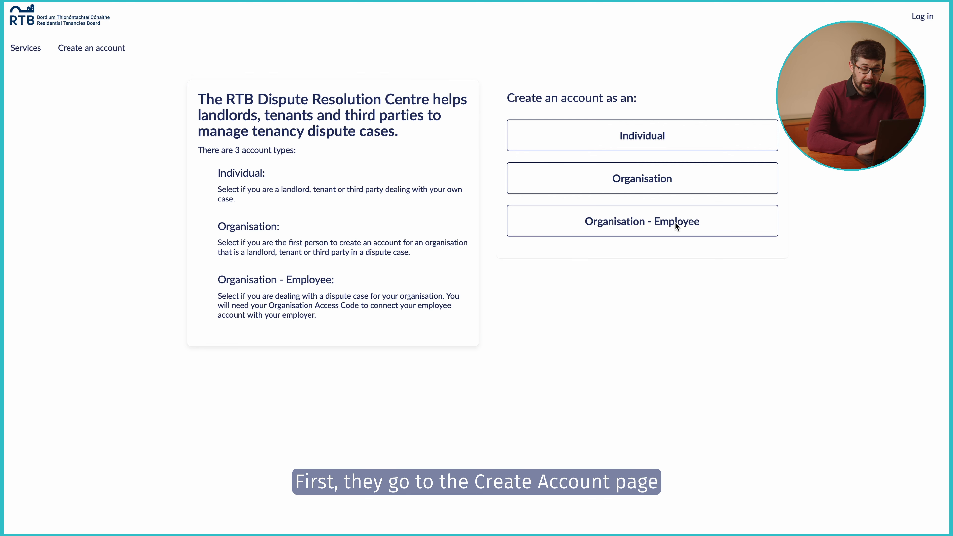
# Start an Organisation - Employee account with the employee's first name, surname, phone and email
pyautogui.click(639, 234)
pyautogui.click(361, 221)
pyautogui.press('Tab')
pyautogui.press('Tab')
pyautogui.write('••••••••••')
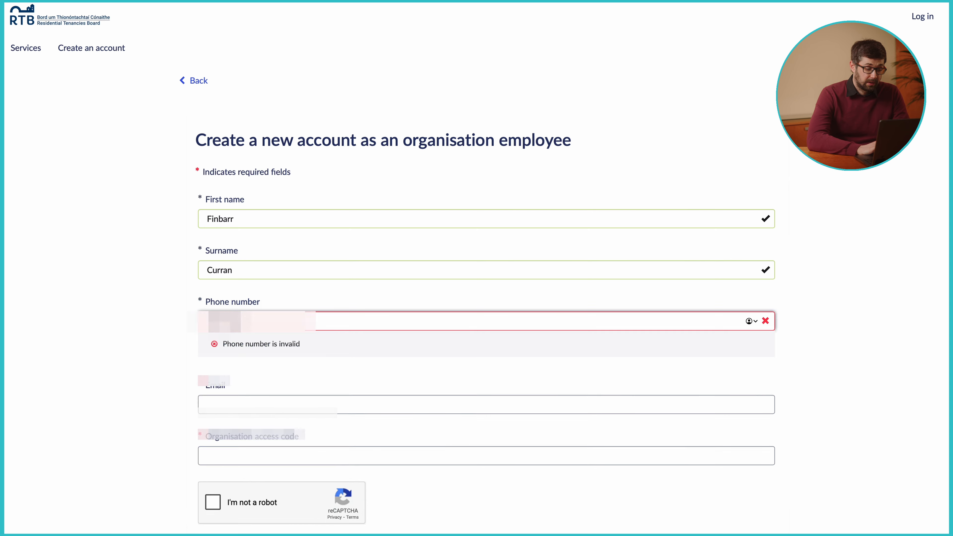
pyautogui.press('Tab')
pyautogui.write('••')
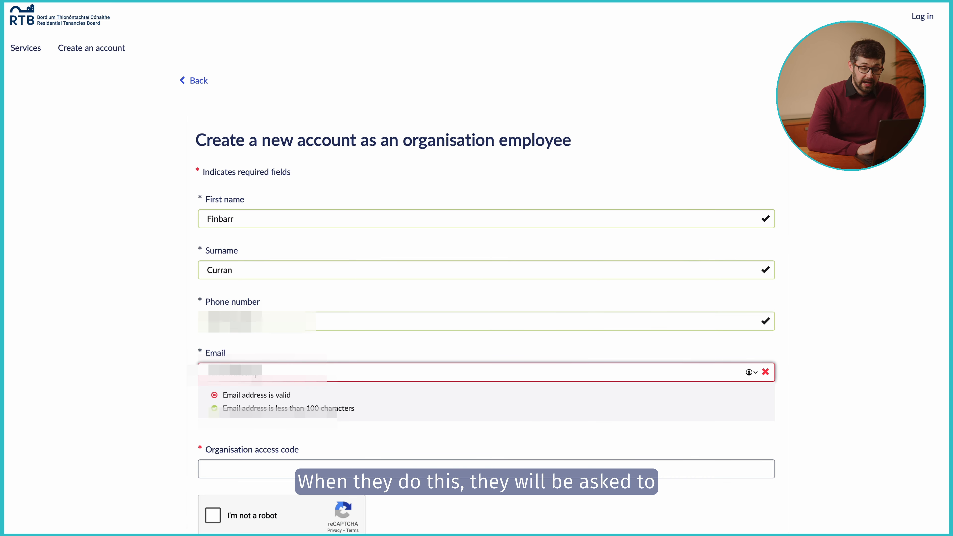
pyautogui.write('••••e')
# Enter the organisation access code, pass reCAPTCHA and accept the privacy policy and terms
pyautogui.click(242, 431)
pyautogui.write('••••••')
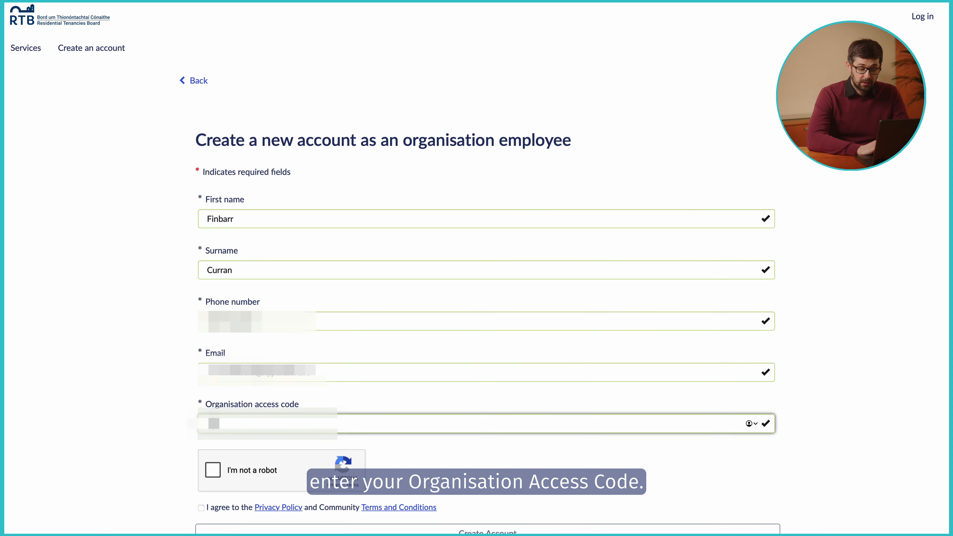
pyautogui.click(213, 470)
pyautogui.click(204, 509)
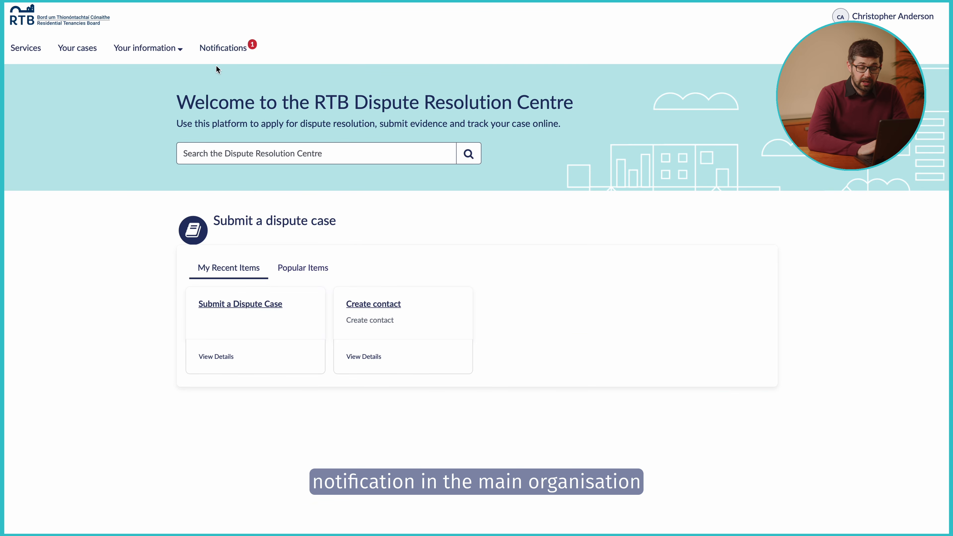
# Handle the employee's registration request from Notifications, then open Organisational services' Create contact
pyautogui.click(222, 48)
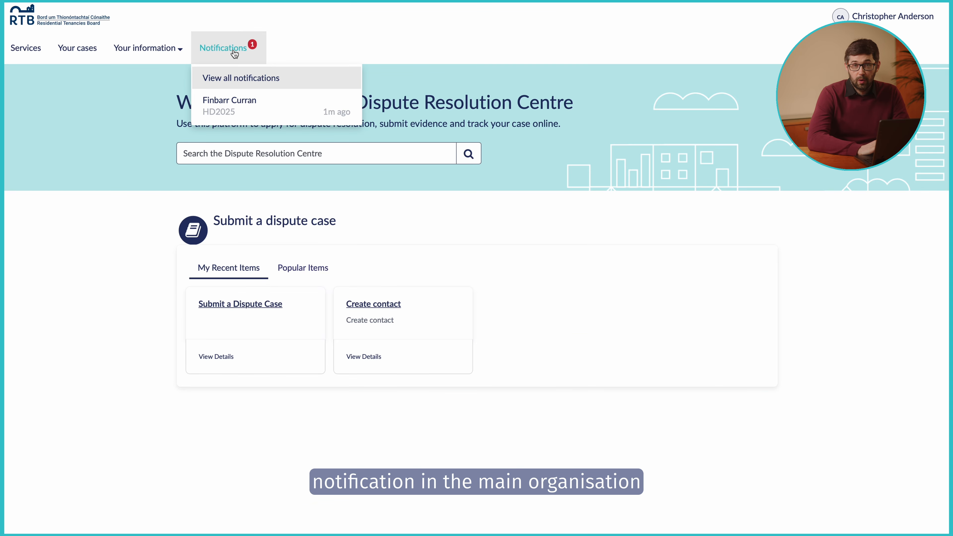
pyautogui.click(246, 106)
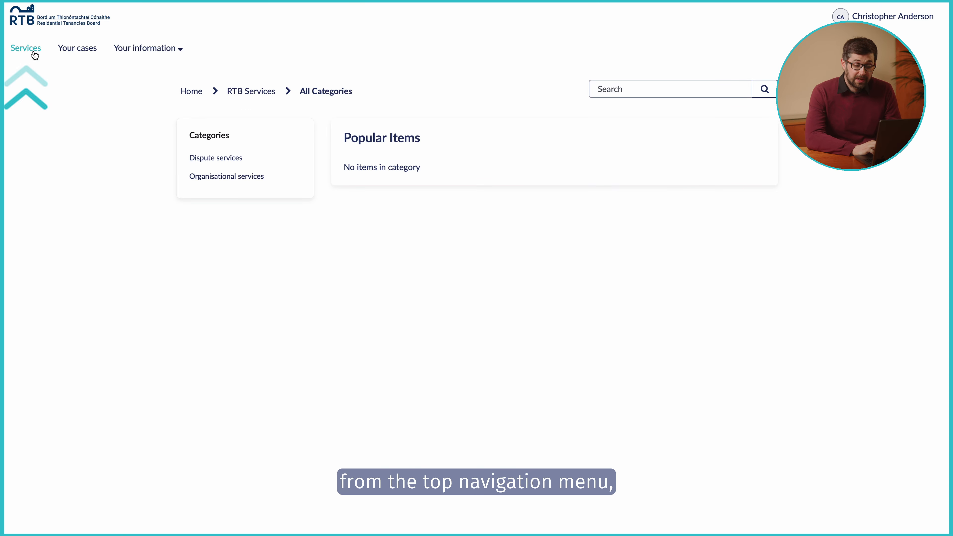
pyautogui.click(225, 177)
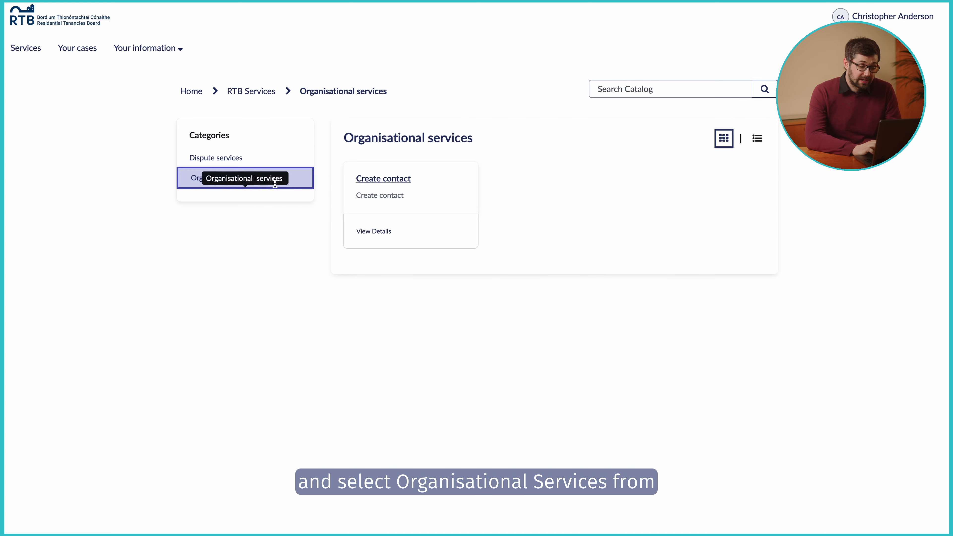
pyautogui.click(391, 185)
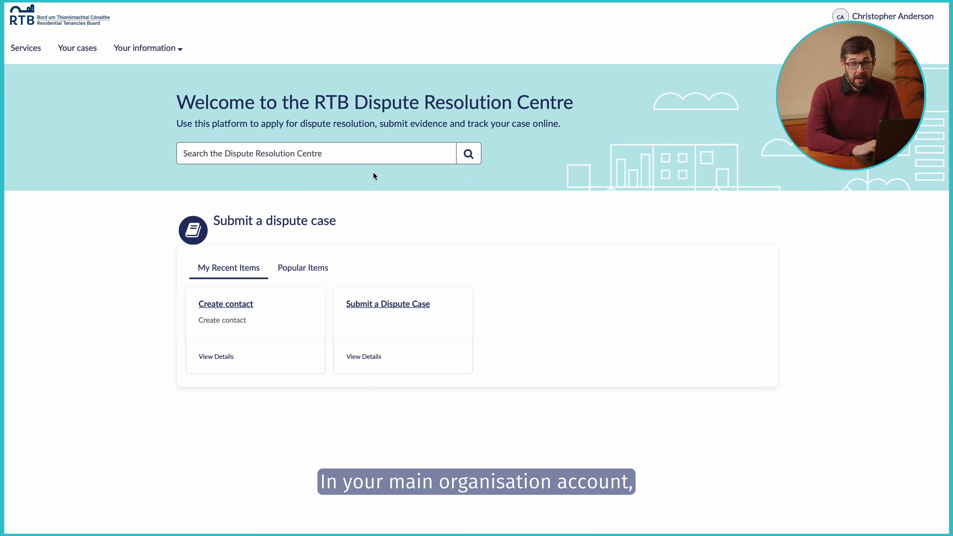
pyautogui.click(86, 54)
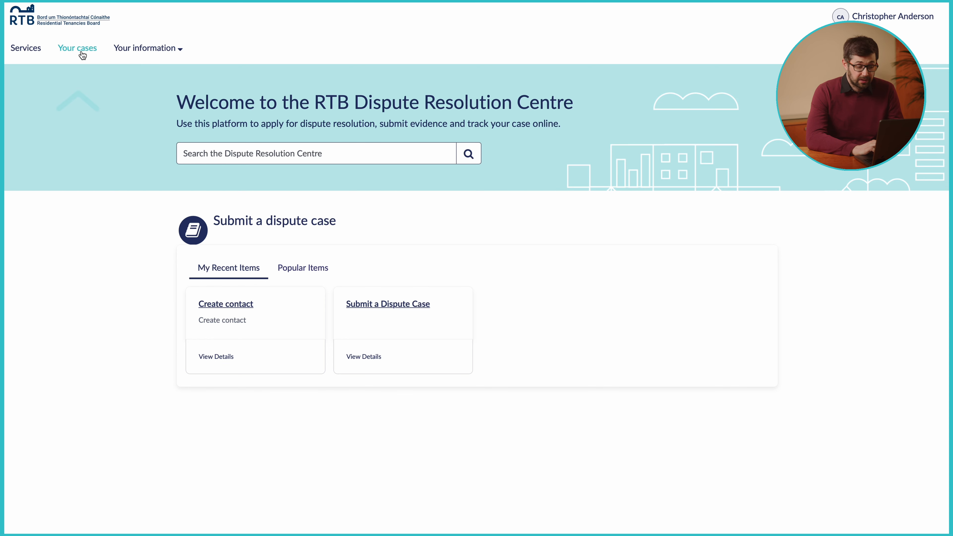
pyautogui.click(218, 176)
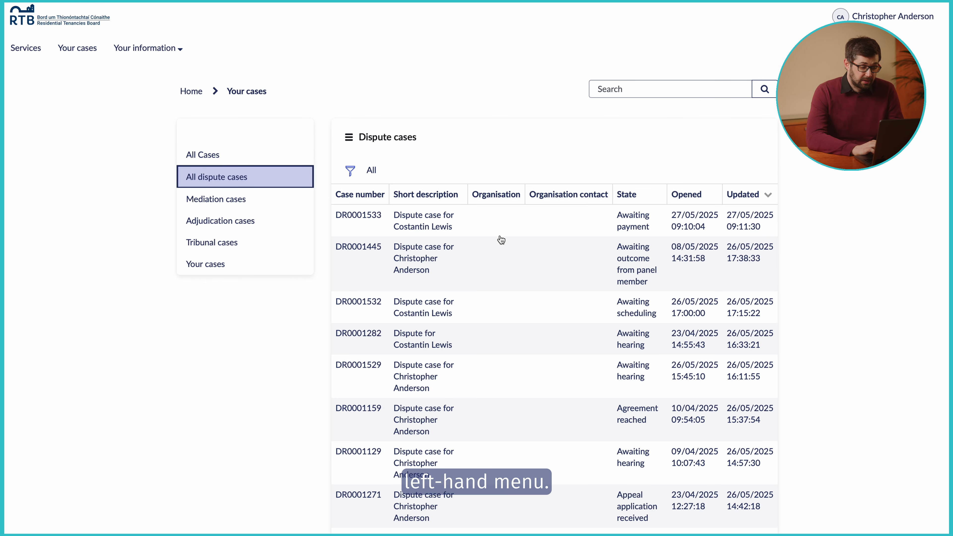
pyautogui.scroll(-3, 503, 241)
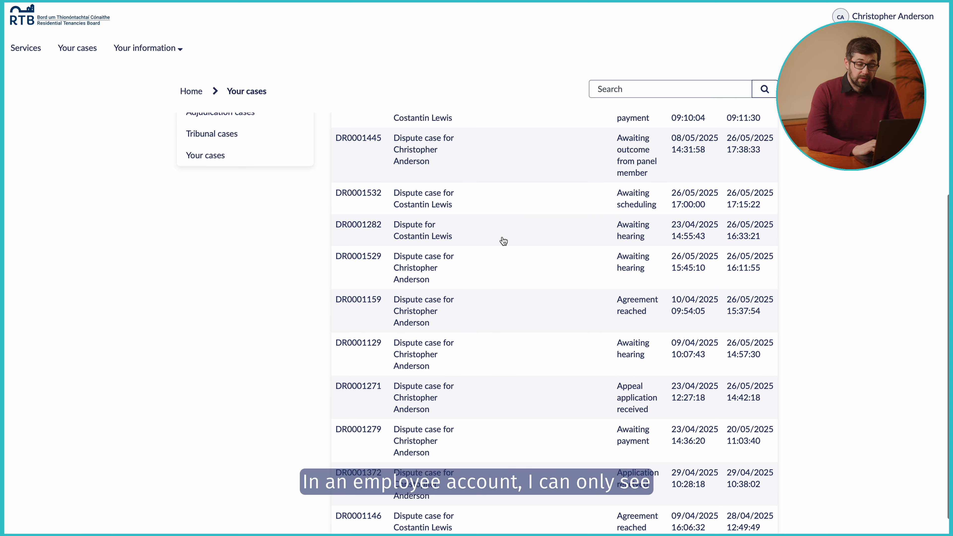
pyautogui.scroll(-2, 503, 241)
pyautogui.scroll(1, 503, 241)
pyautogui.scroll(3, 504, 241)
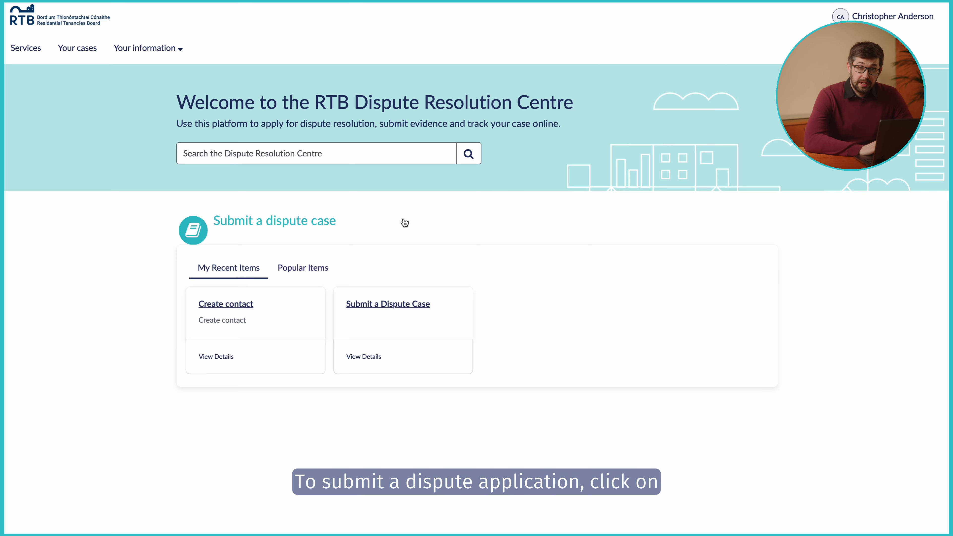
# Open the Submit a Dispute Case form from the Dispute services catalogue
pyautogui.click(25, 53)
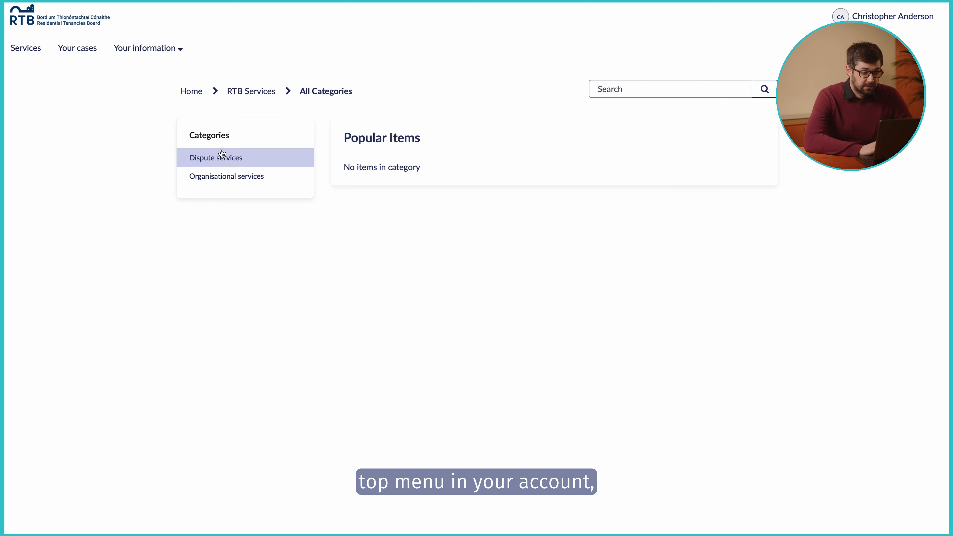
pyautogui.click(217, 158)
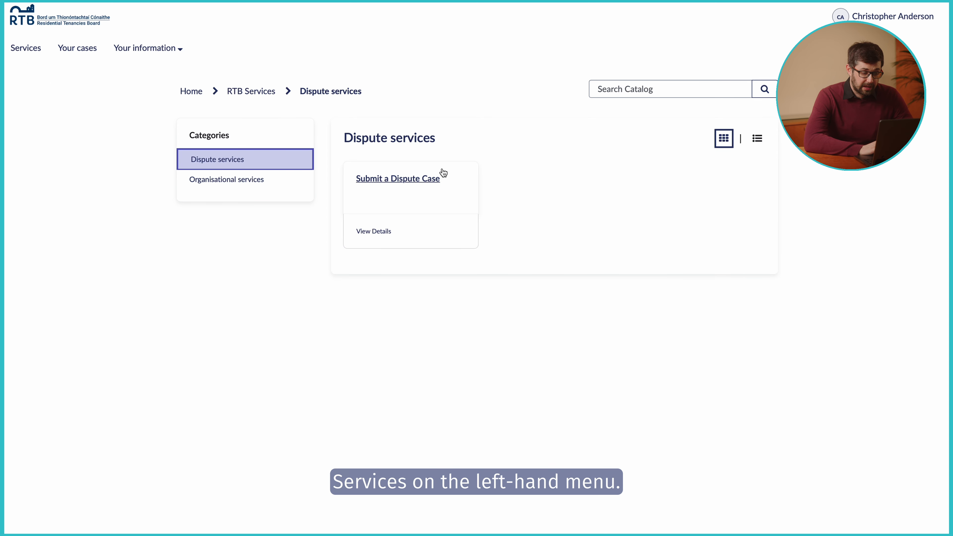
pyautogui.click(398, 179)
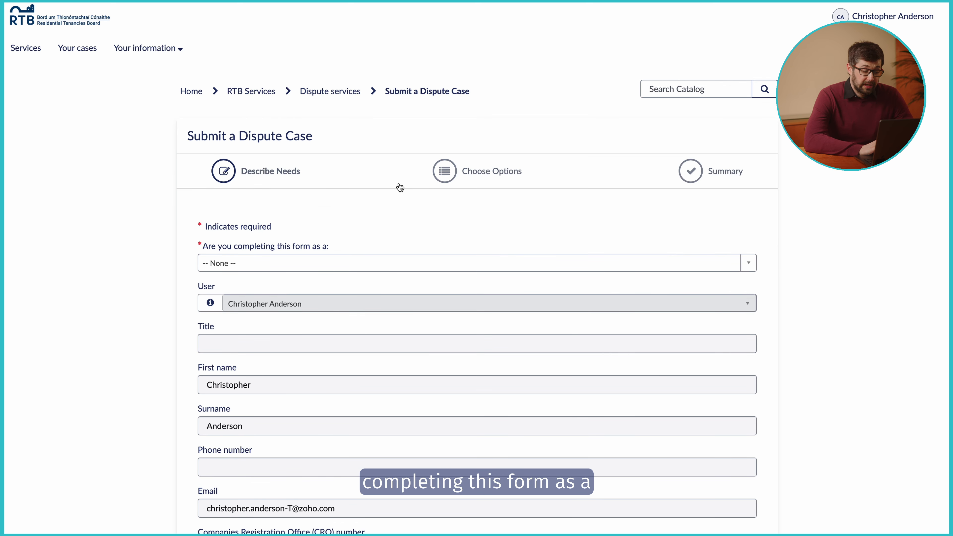
# Set the filer role to Landlord's representative and review the pre-filled details
pyautogui.click(283, 263)
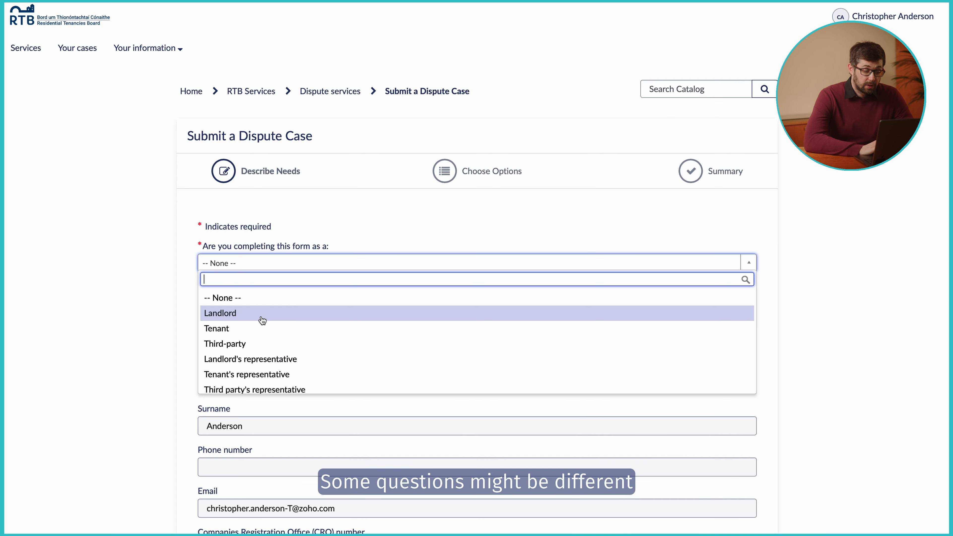
pyautogui.click(271, 355)
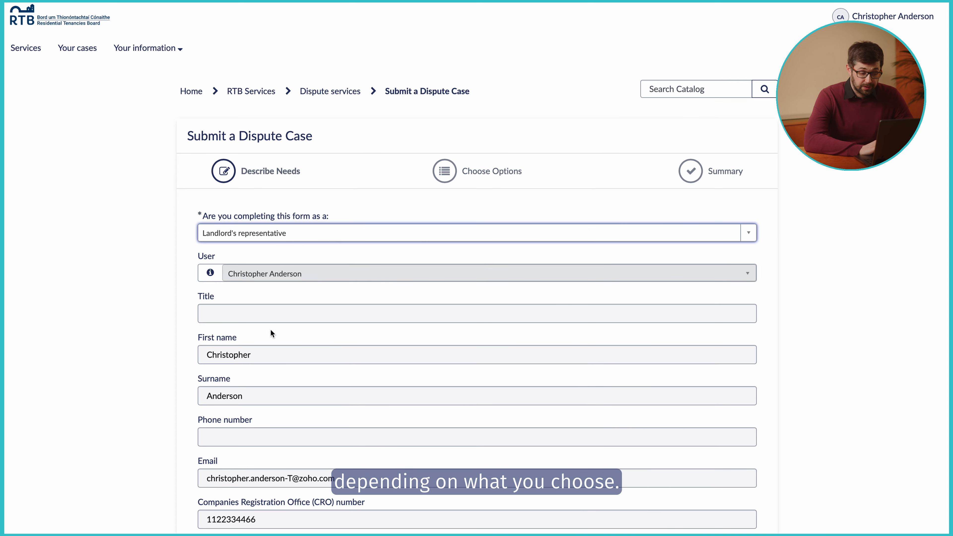
pyautogui.click(240, 236)
pyautogui.click(246, 284)
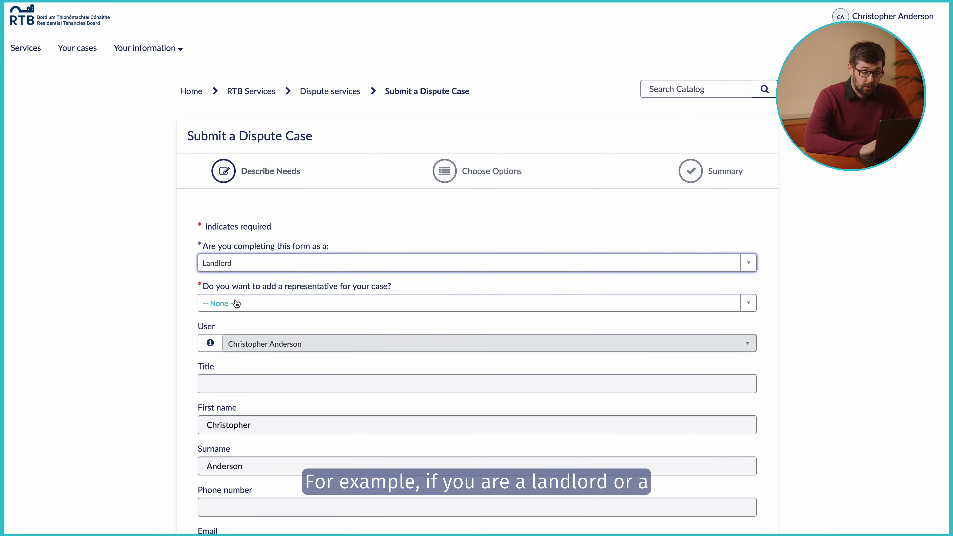
pyautogui.click(258, 263)
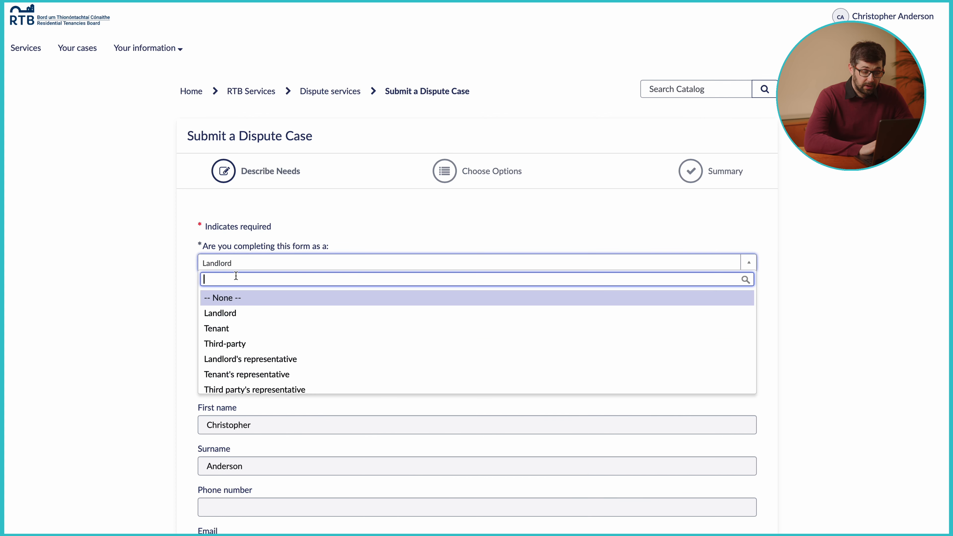
pyautogui.click(261, 360)
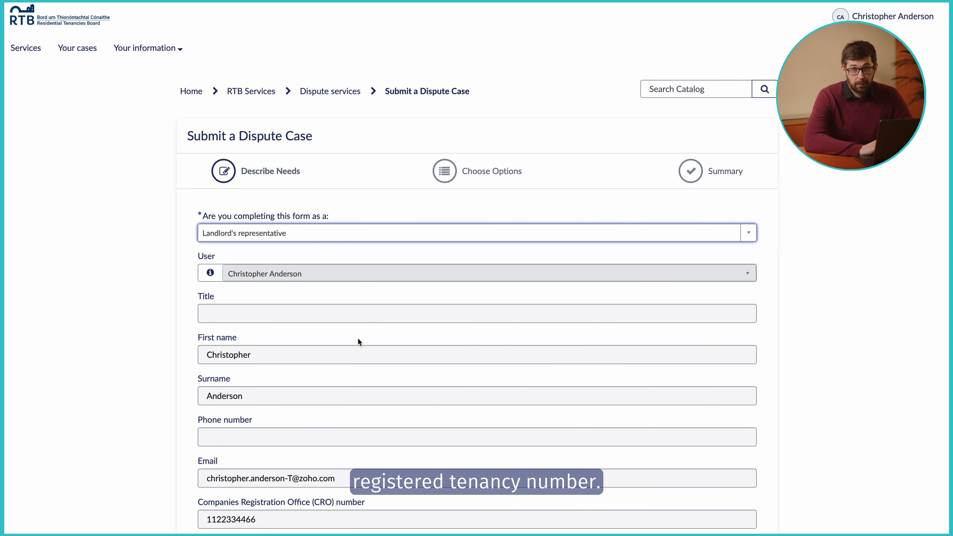
pyautogui.scroll(-1, 482, 376)
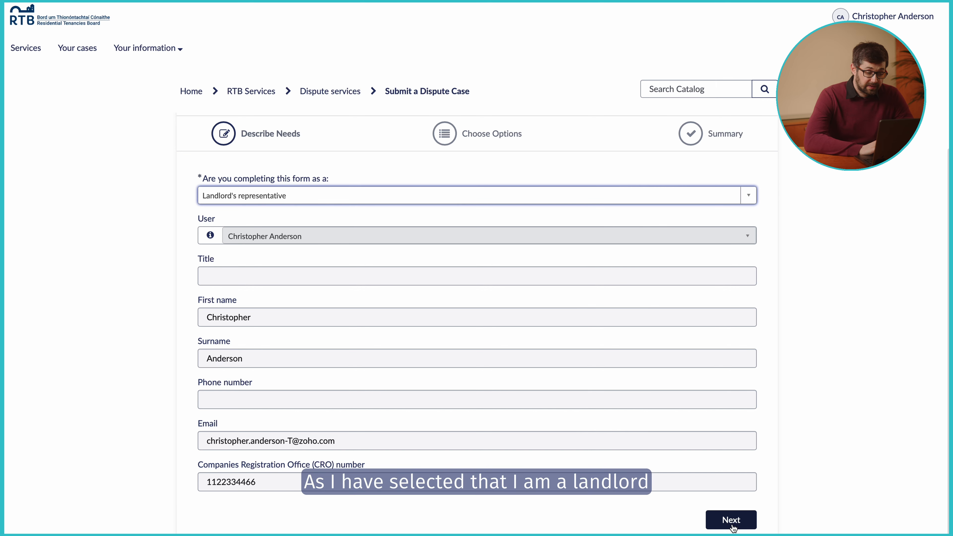
# Give the rental property its Eircode, tenancy start date 01/06/2020, and mark it ongoing
pyautogui.click(733, 524)
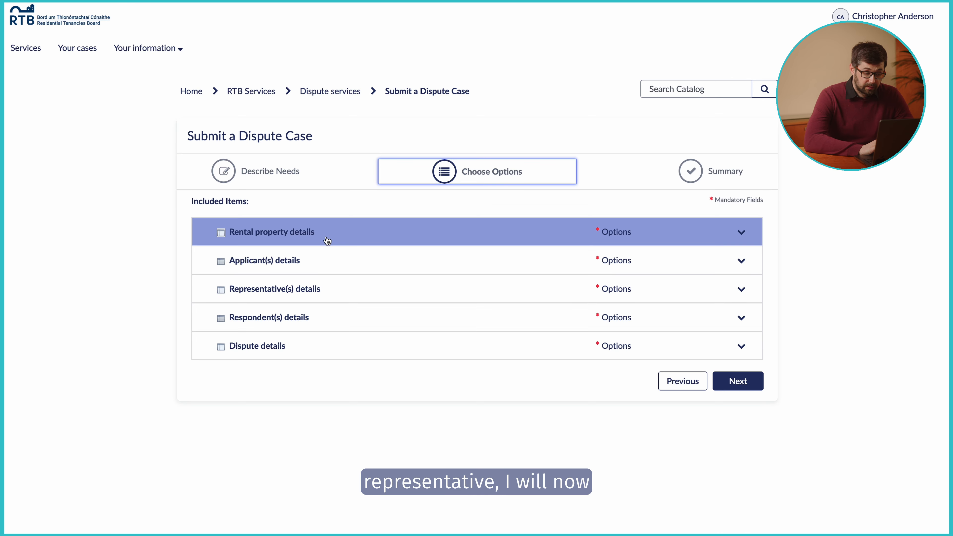
pyautogui.click(326, 240)
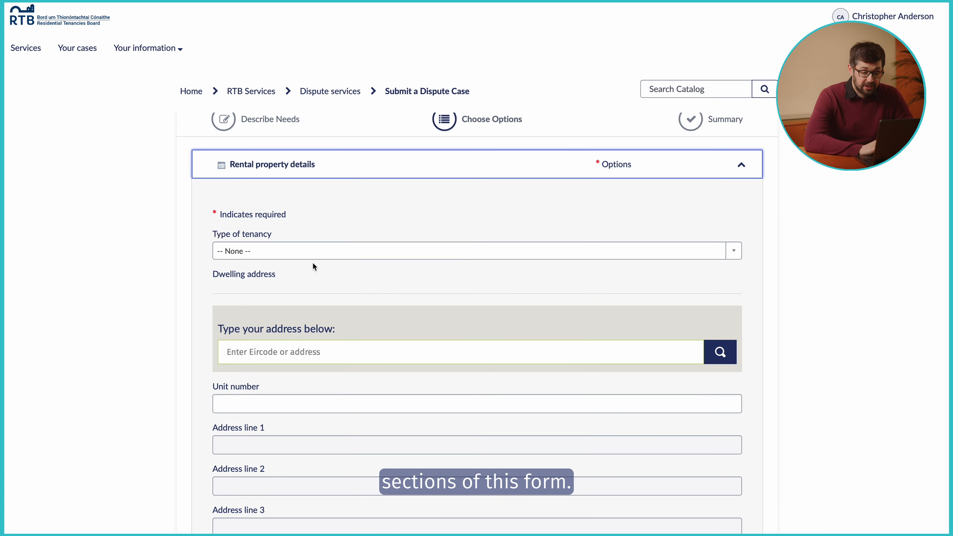
pyautogui.scroll(-2, 280, 333)
pyautogui.click(330, 290)
pyautogui.write('D02XN98')
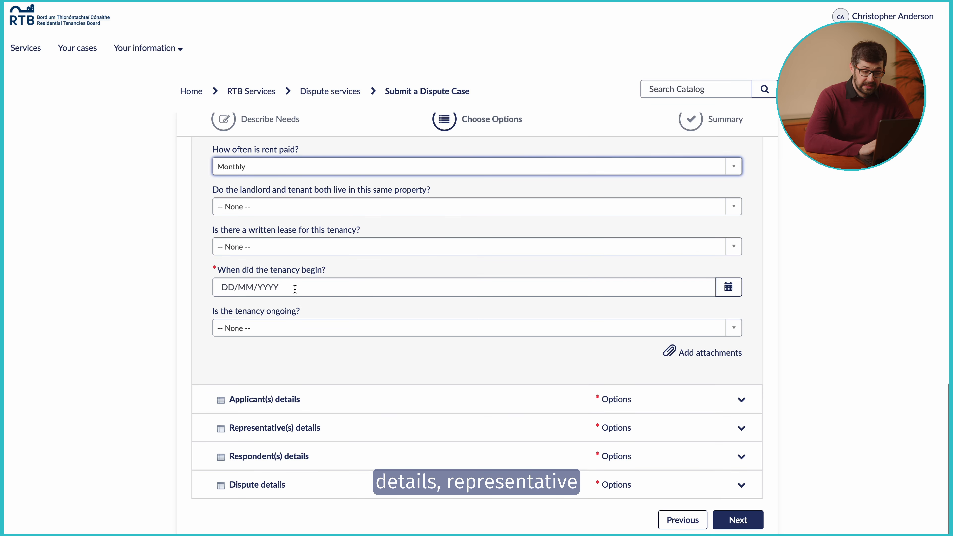
pyautogui.click(295, 288)
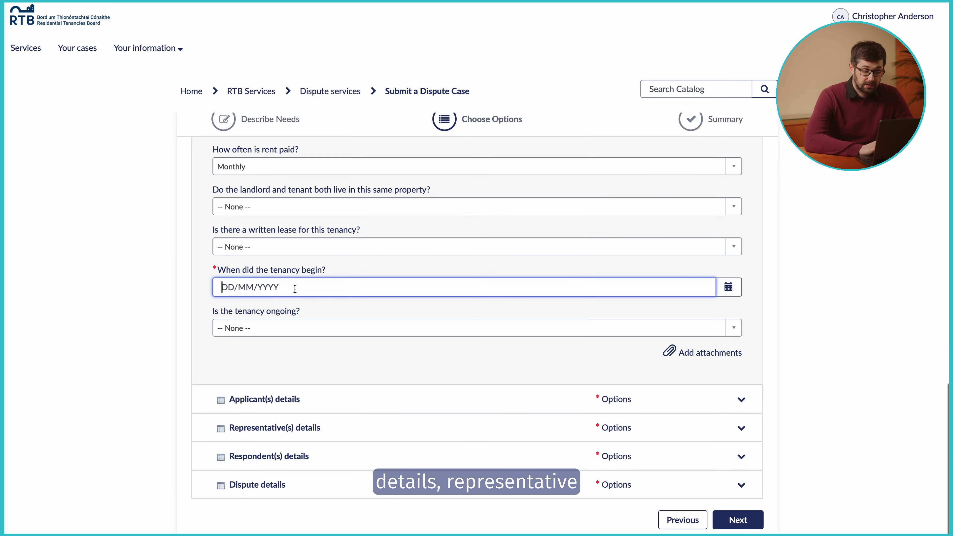
pyautogui.write('01/0')
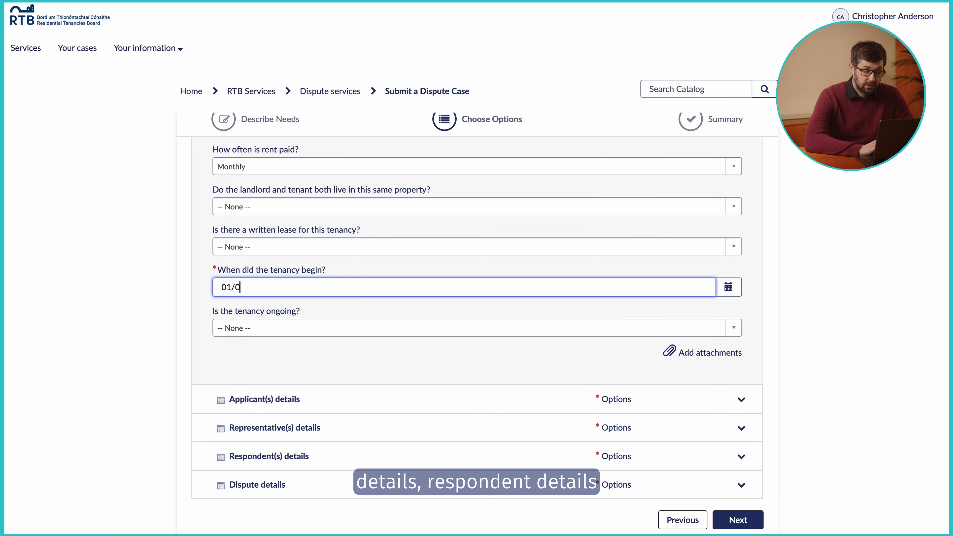
pyautogui.write('6/2020')
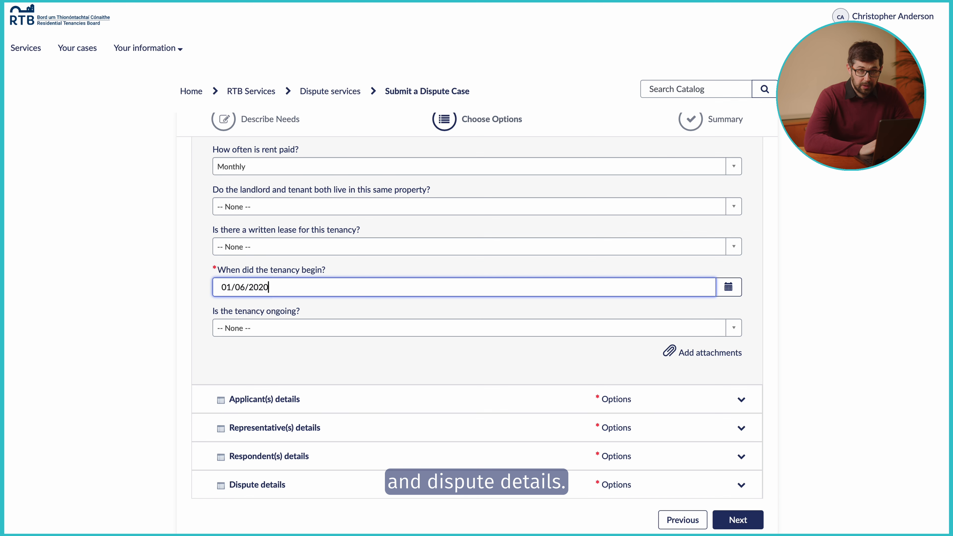
pyautogui.click(291, 326)
pyautogui.click(283, 377)
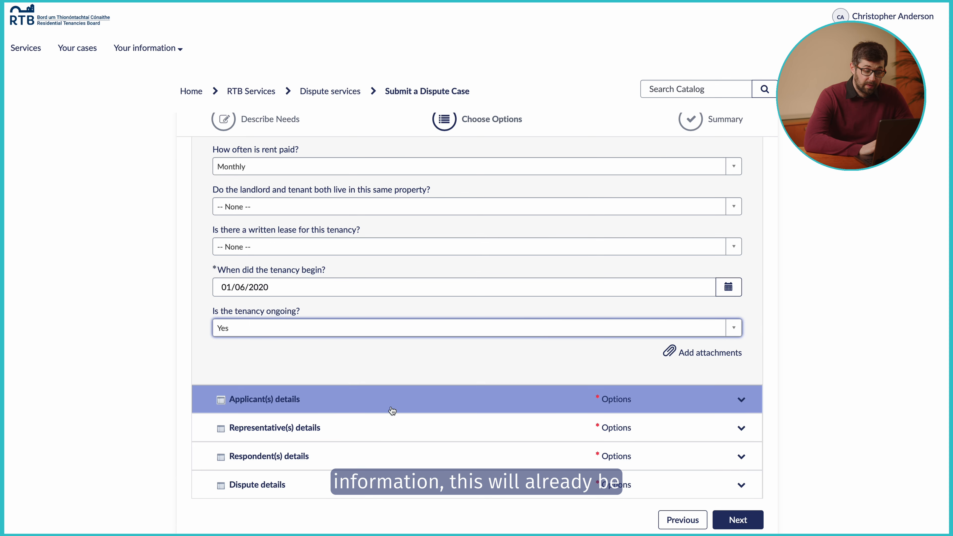
# Expand the applicant and dispute details and choose Rent arrears as the dispute reason
pyautogui.click(392, 401)
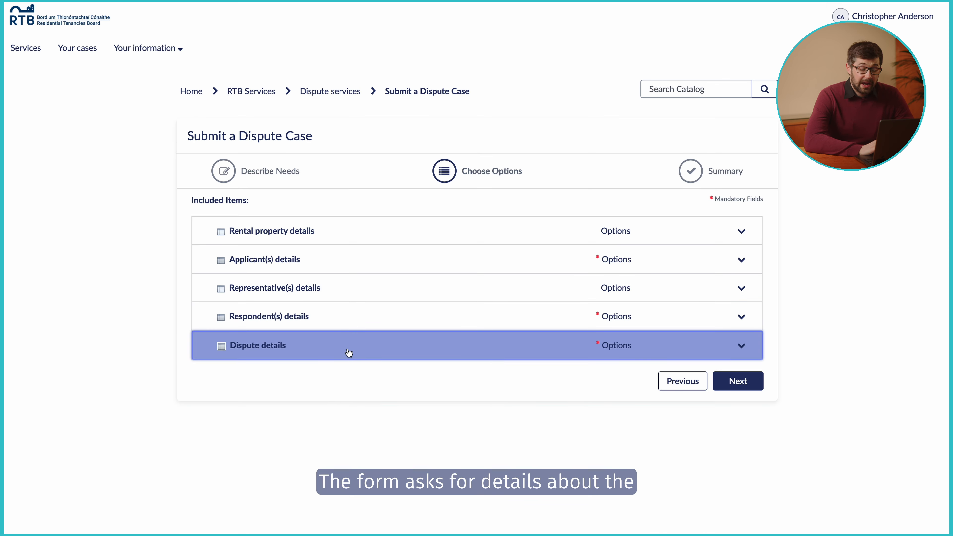
pyautogui.click(349, 354)
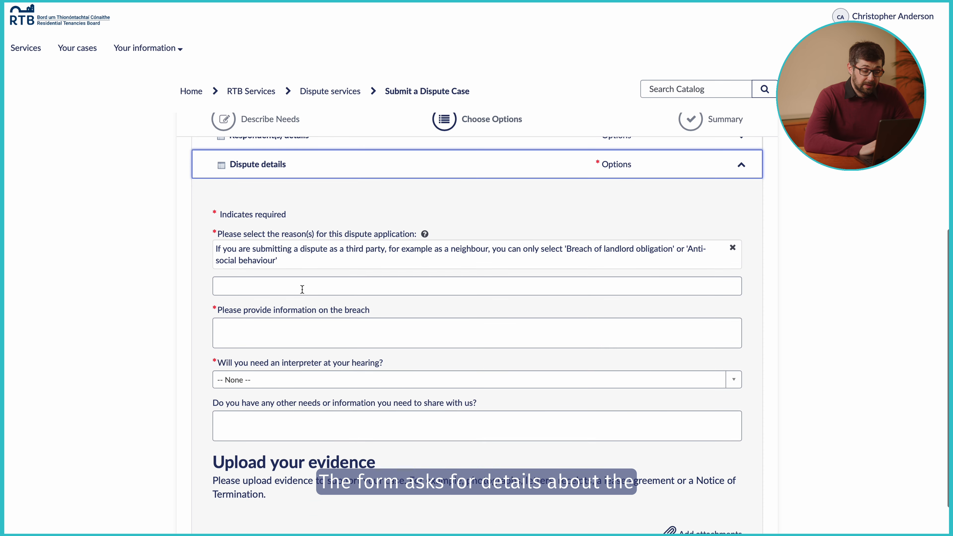
pyautogui.click(298, 286)
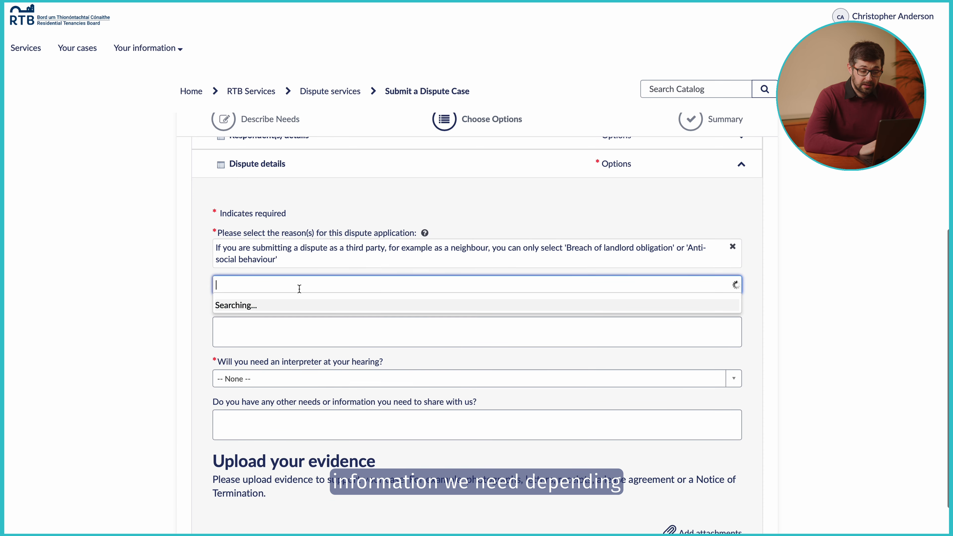
pyautogui.write('rent arr')
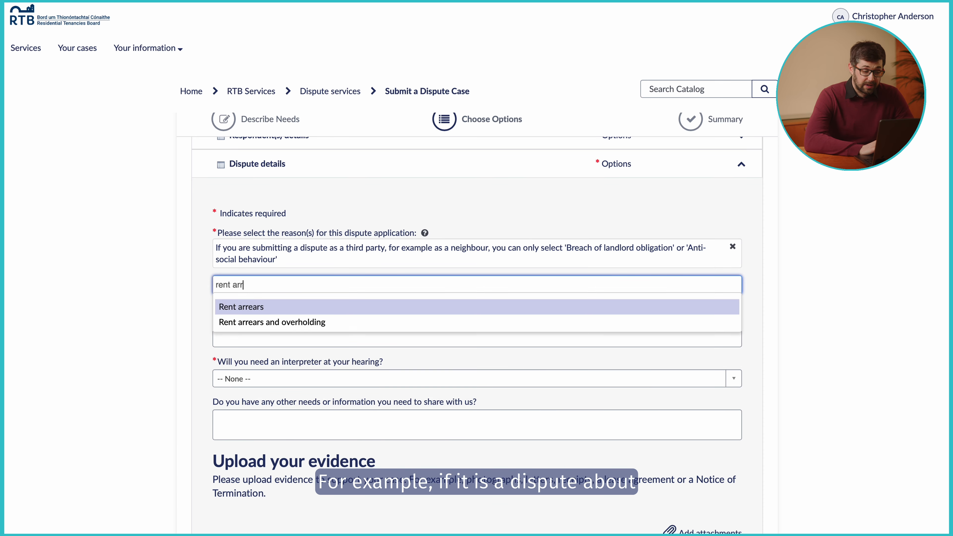
pyautogui.click(255, 308)
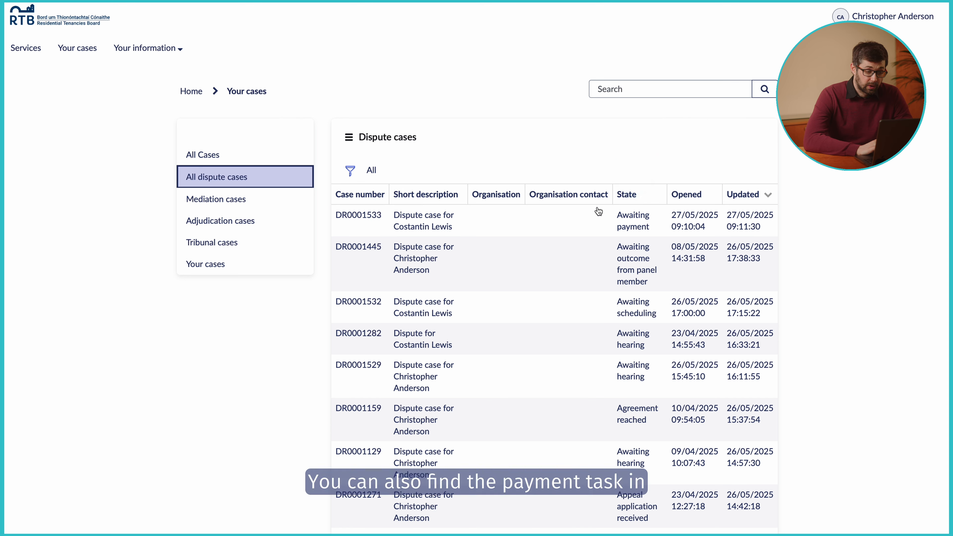
pyautogui.click(366, 222)
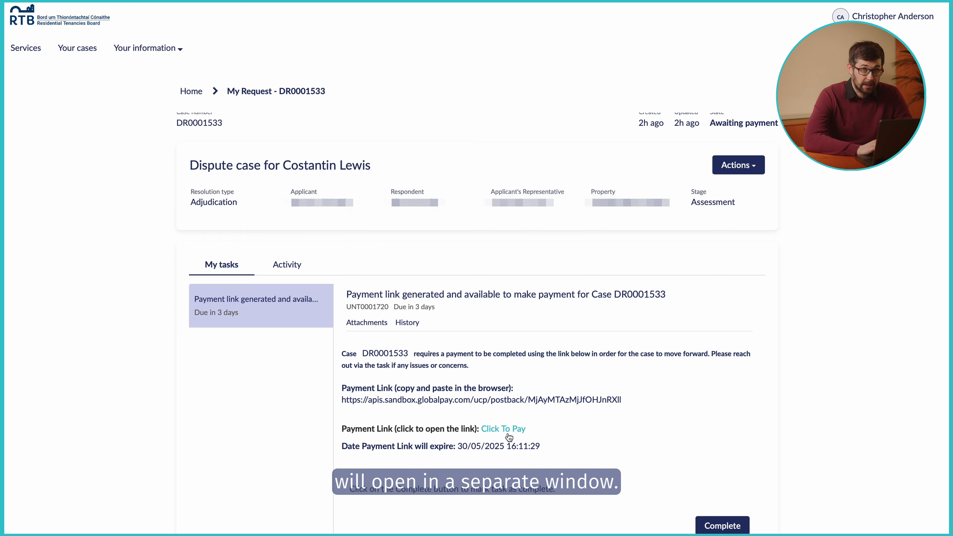
pyautogui.scroll(-3, 785, 414)
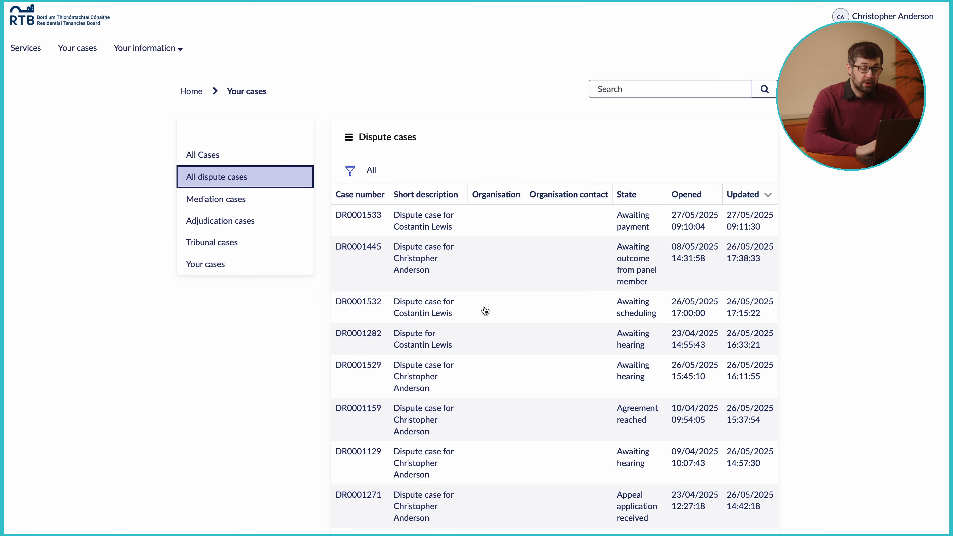
pyautogui.click(361, 304)
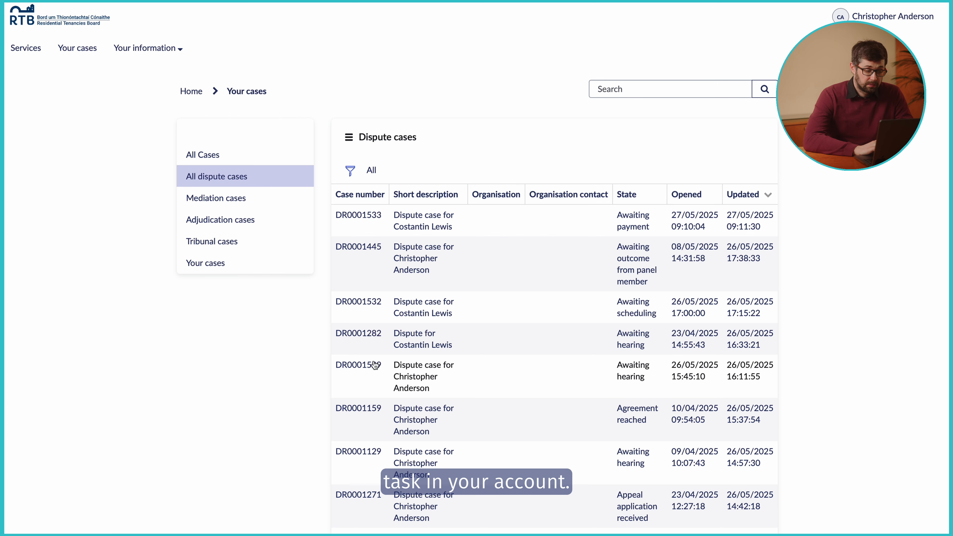
pyautogui.click(374, 365)
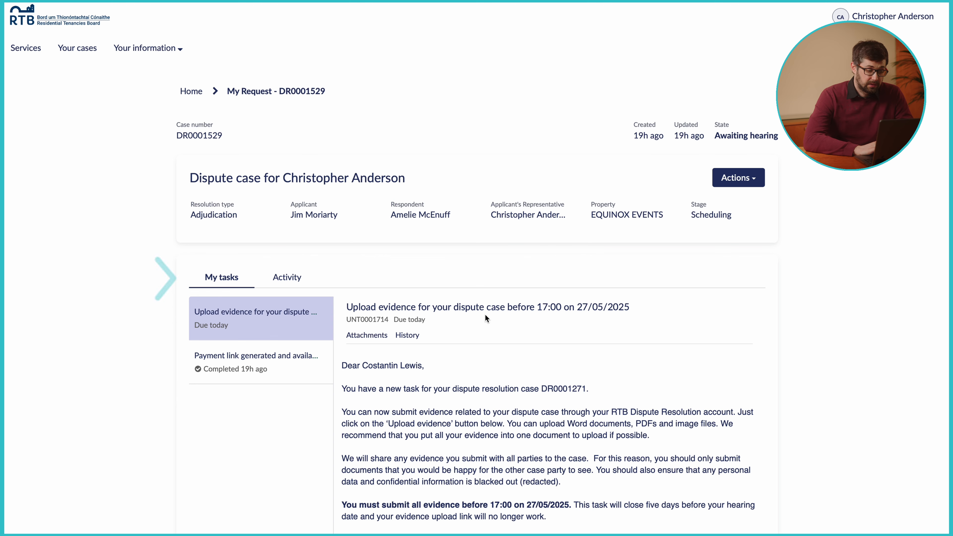
pyautogui.scroll(-5, 715, 401)
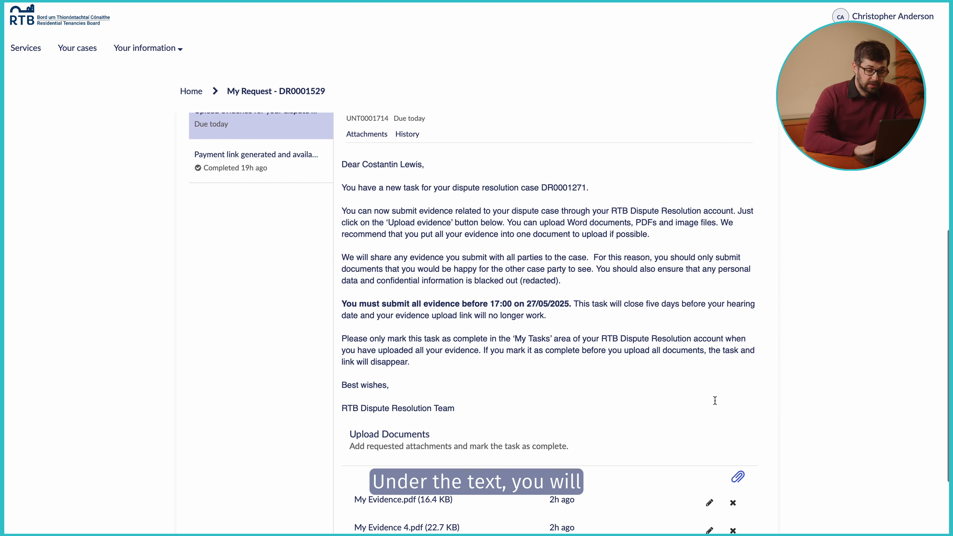
pyautogui.scroll(-3, 715, 401)
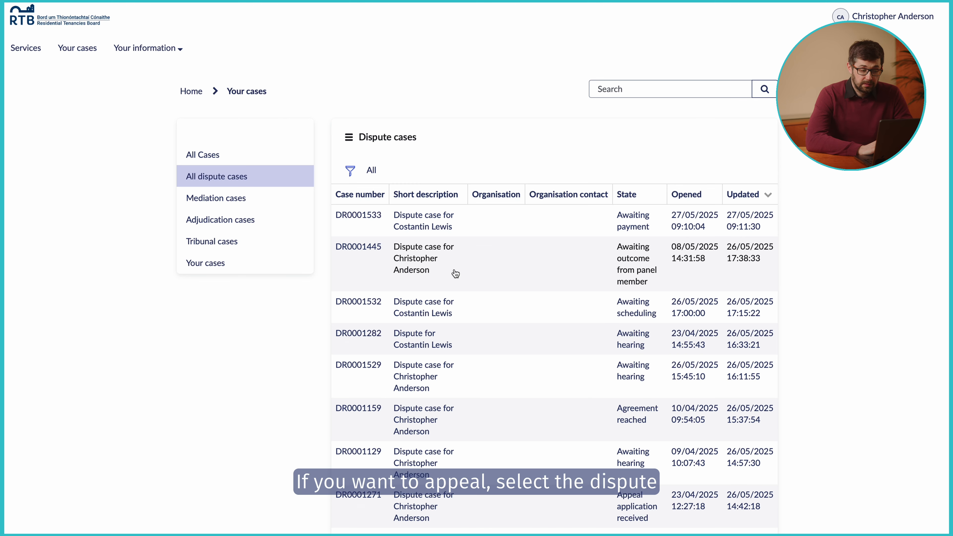
pyautogui.click(455, 273)
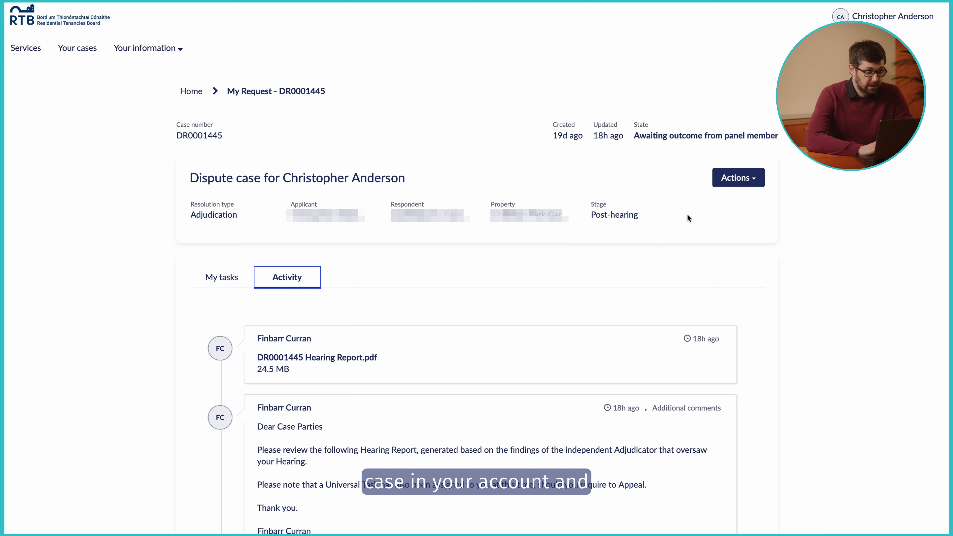
pyautogui.click(218, 278)
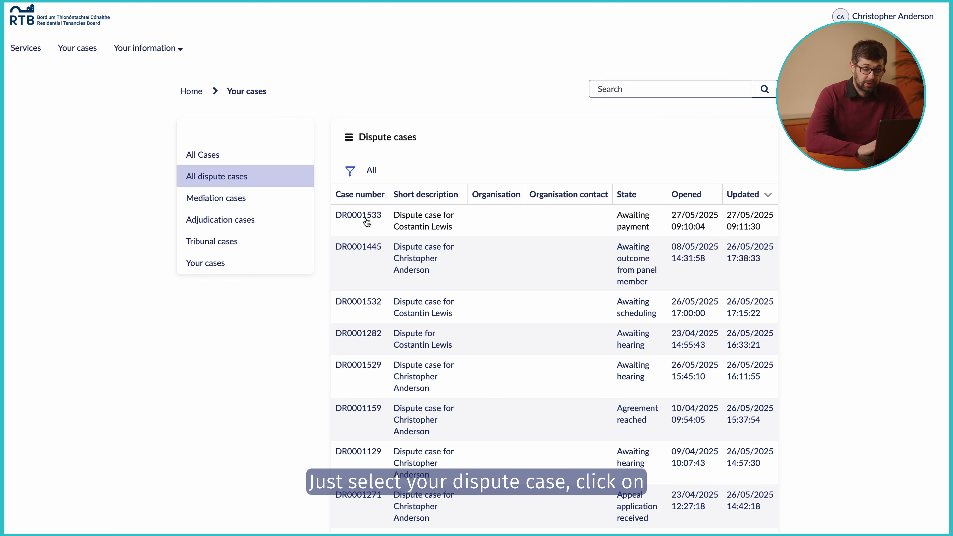
pyautogui.click(366, 220)
pyautogui.click(742, 180)
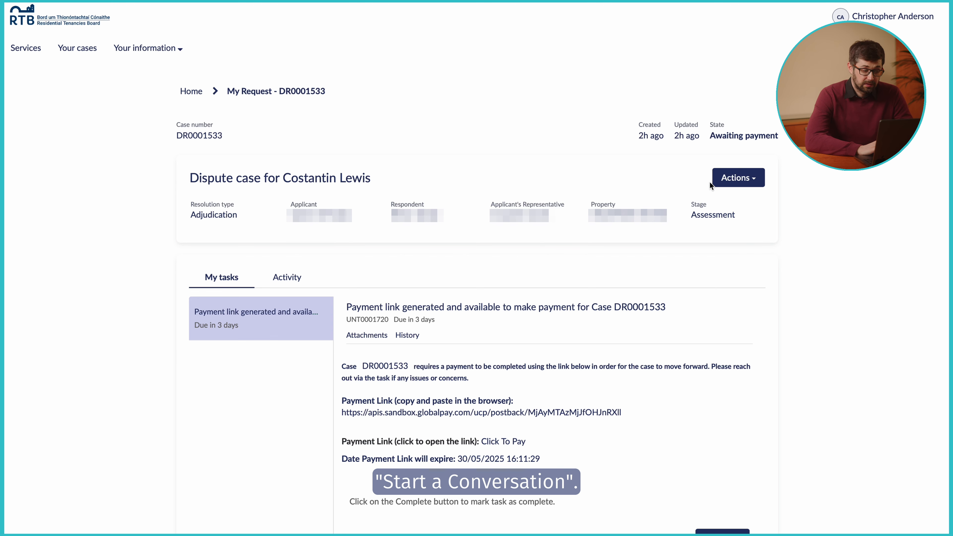
pyautogui.click(727, 185)
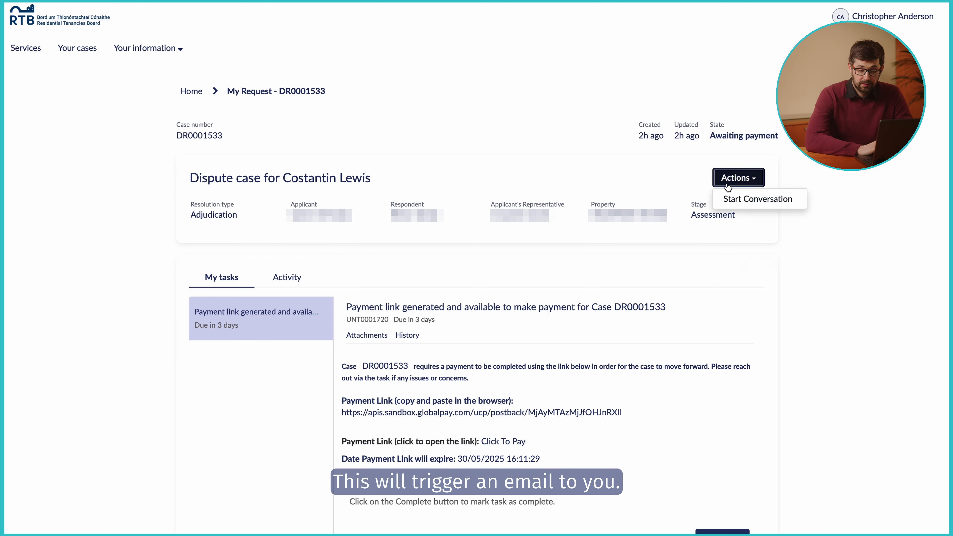